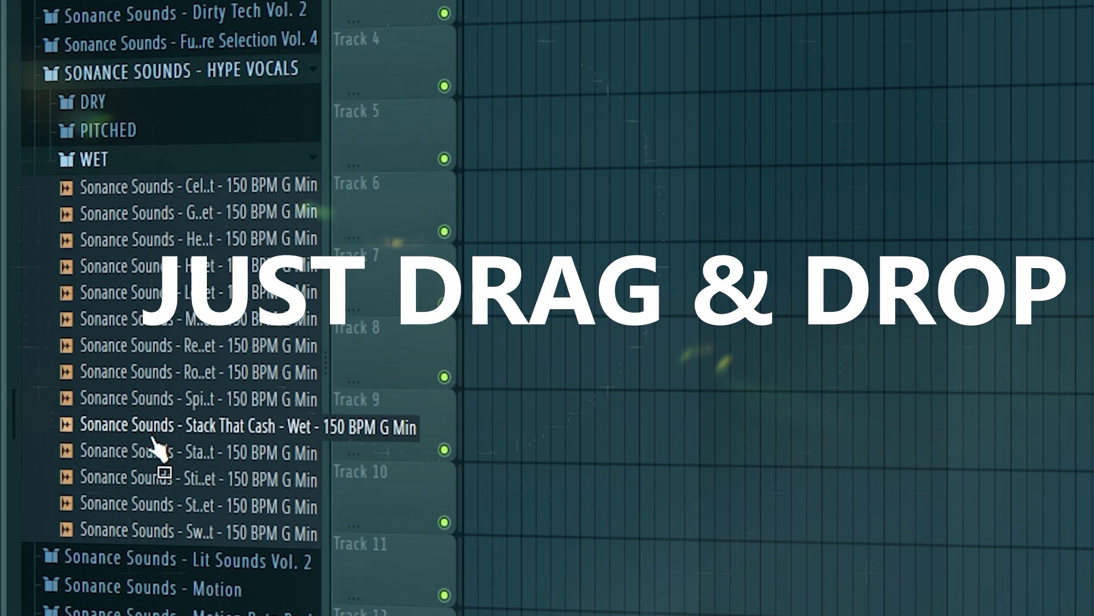
Step: Place the Rolling up - Wet 150 BPM G Min vocal from the pack's WET folder on Track 3
{"action": "left_click_drag", "start_coordinate": [183, 501], "coordinate": [623, 445]}
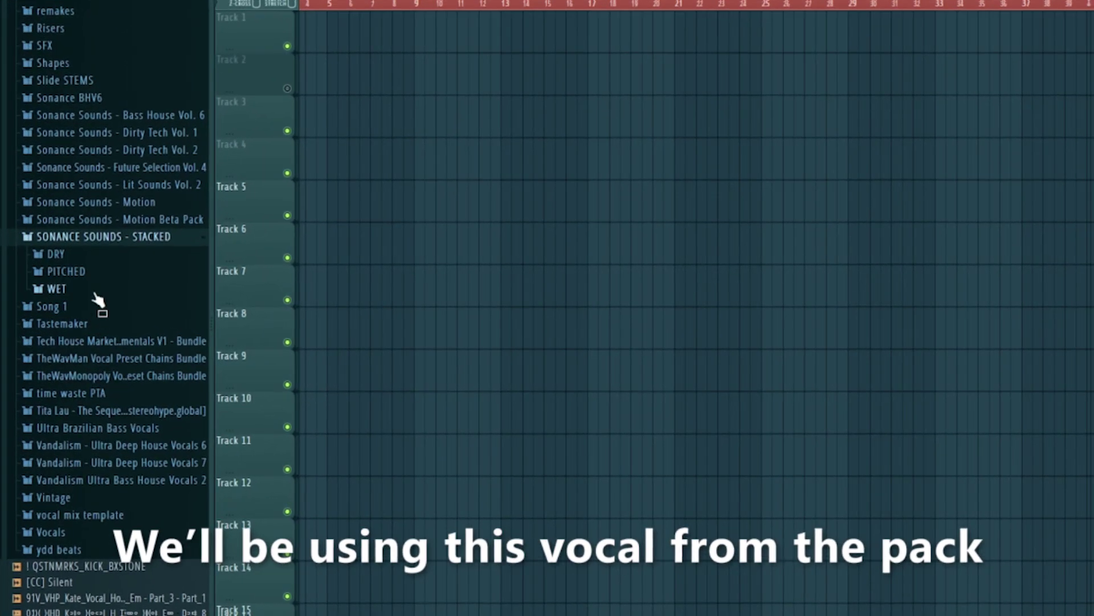
{"action": "left_click", "coordinate": [95, 291]}
{"action": "left_click_drag", "start_coordinate": [116, 426], "coordinate": [425, 137]}
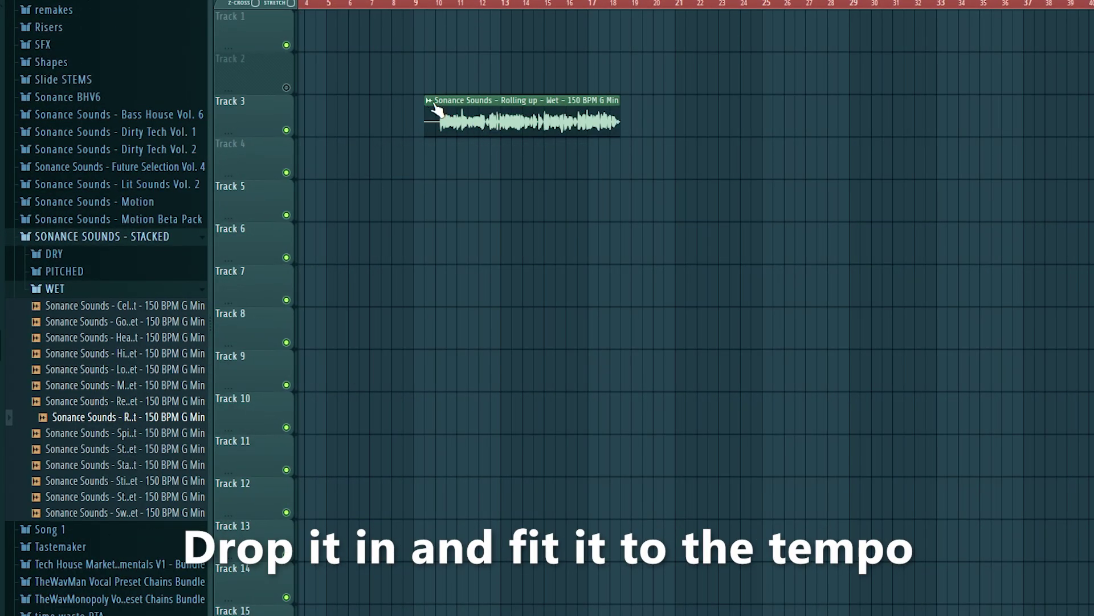
Step: Fit the Rolling up vocal clip to the project tempo and play it back
{"action": "left_click", "coordinate": [433, 102]}
{"action": "left_click", "coordinate": [721, 203]}
{"action": "left_click", "coordinate": [751, 433]}
{"action": "key", "text": "Return"}
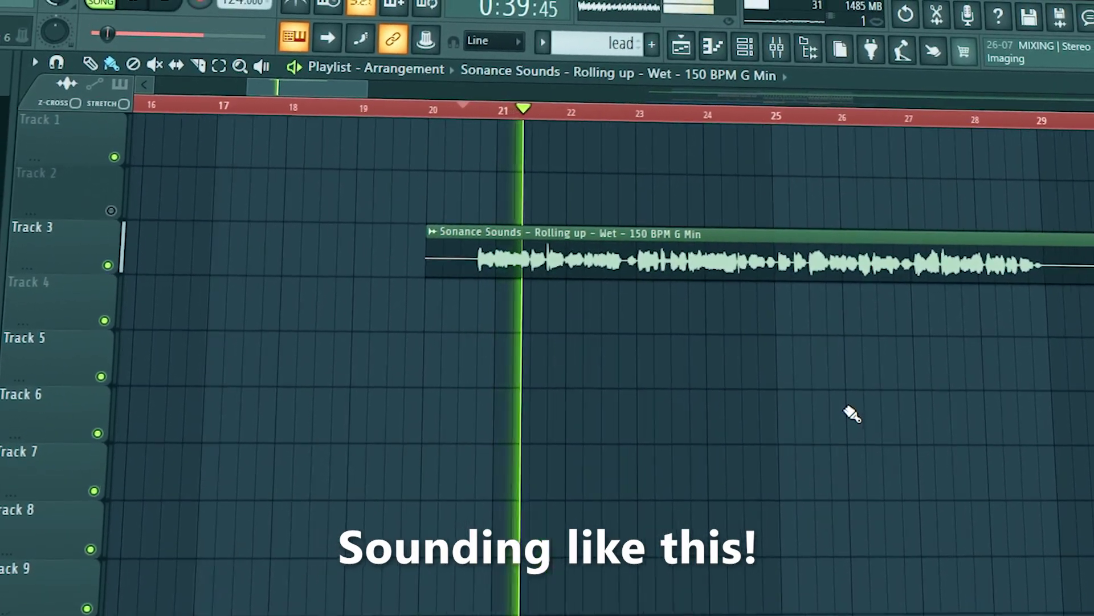
{"action": "scroll", "coordinate": [852, 413], "scroll_direction": "up", "scroll_amount": 2}
{"action": "left_click_drag", "start_coordinate": [337, 108], "coordinate": [340, 109]}
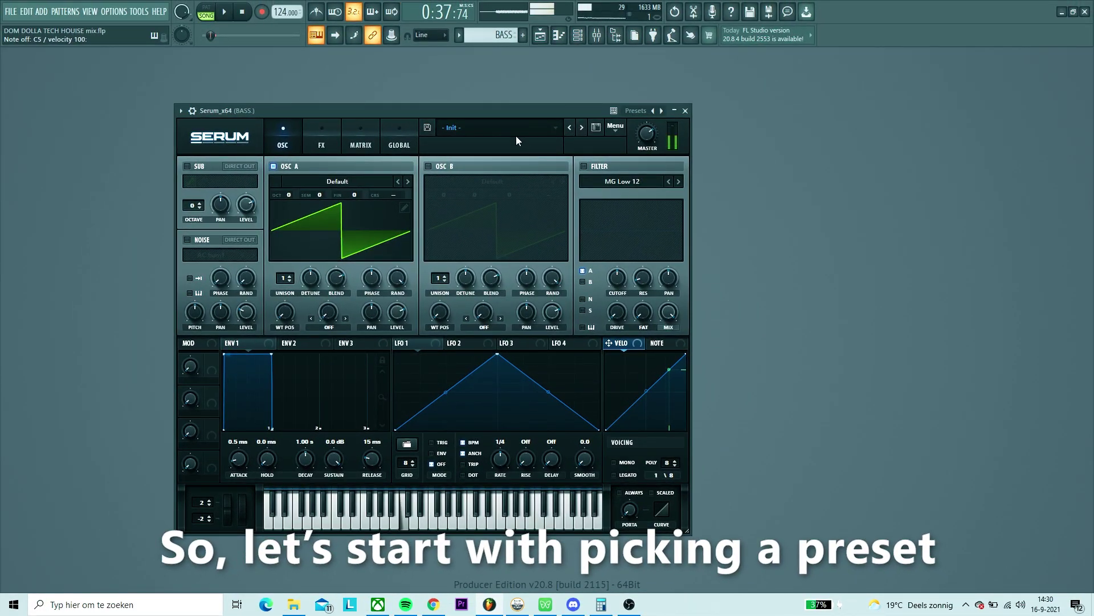
Step: Load the BS Dombresky preset into the bass Serum and lower the decay time of envelope 1
{"action": "left_click", "coordinate": [501, 122]}
{"action": "left_click", "coordinate": [672, 171]}
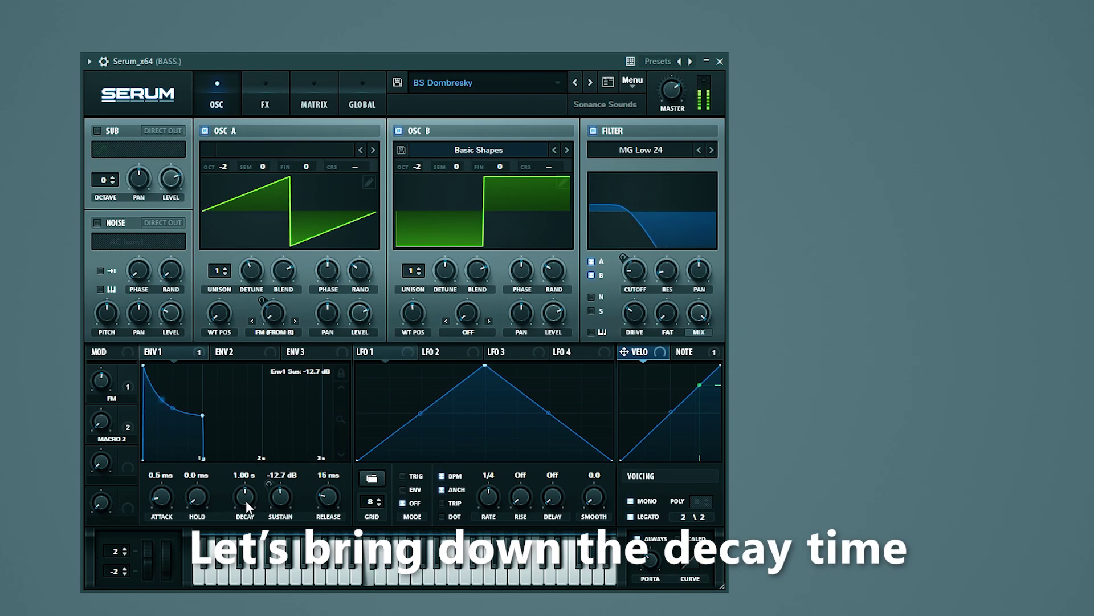
{"action": "left_click_drag", "start_coordinate": [247, 503], "coordinate": [247, 504]}
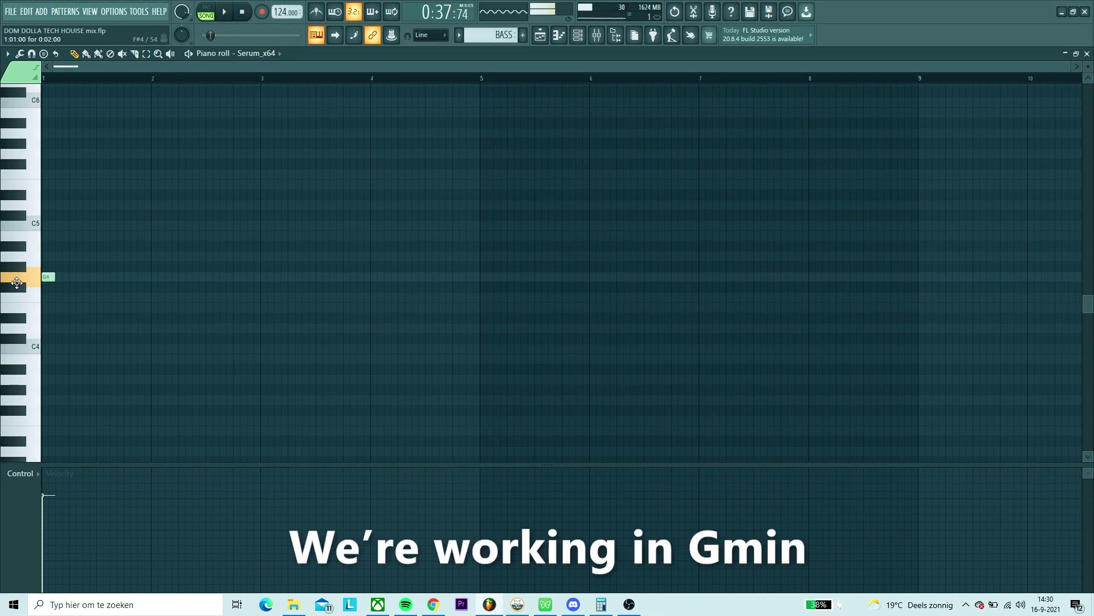
Step: Fill the start of the bass pattern with three consecutive G4 notes, each three steps long, and start playback
{"action": "scroll", "coordinate": [49, 268], "scroll_direction": "up", "scroll_amount": 5}
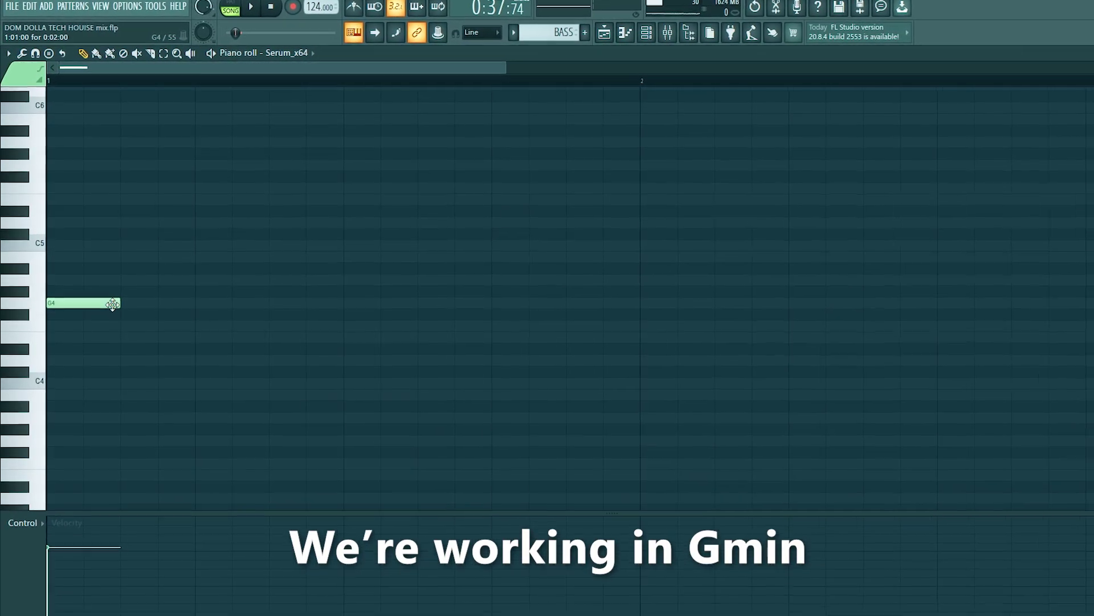
{"action": "left_click_drag", "start_coordinate": [135, 313], "coordinate": [165, 313]}
{"action": "left_click", "coordinate": [168, 325]}
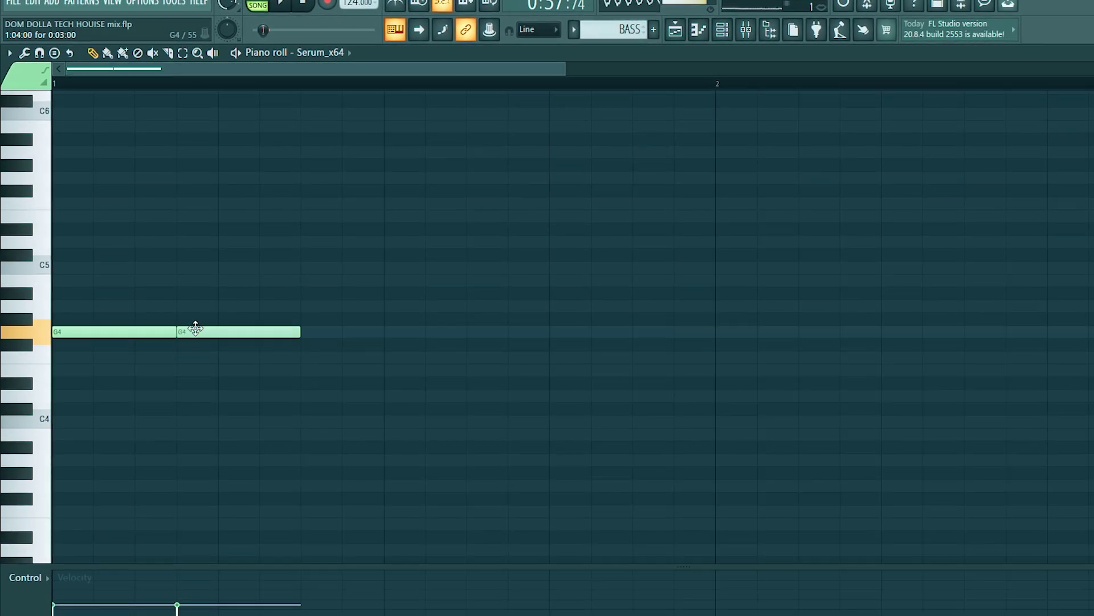
{"action": "key", "text": "space"}
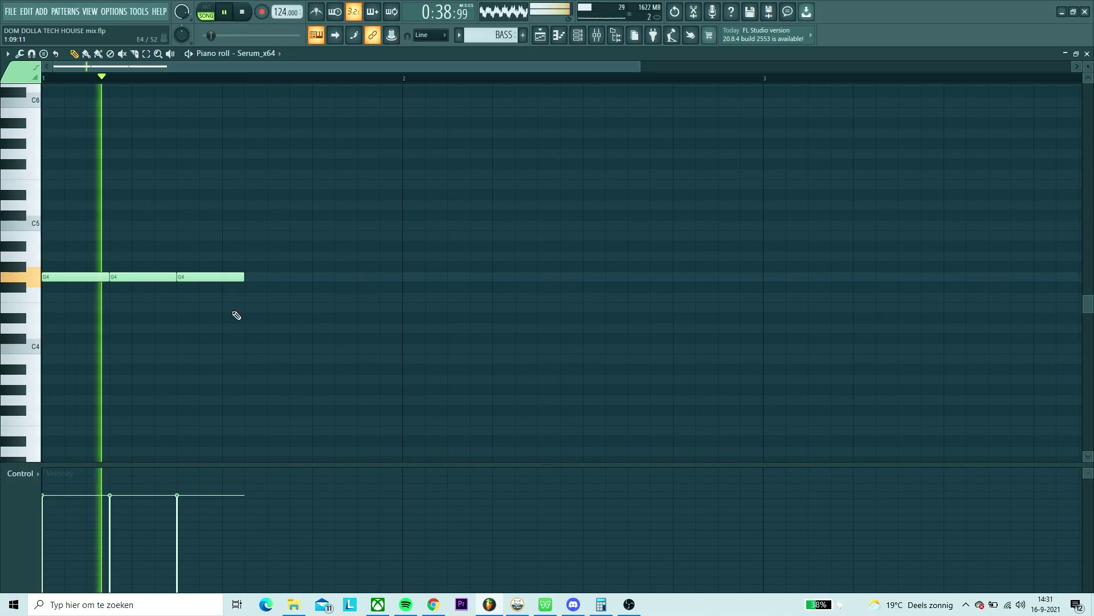
Step: Finish the bar 1 bass riff with a three-step D#5 and two two-step D5 notes, and play the pattern
{"action": "scroll", "coordinate": [267, 309], "scroll_direction": "down", "scroll_amount": 2}
{"action": "left_click", "coordinate": [173, 235]}
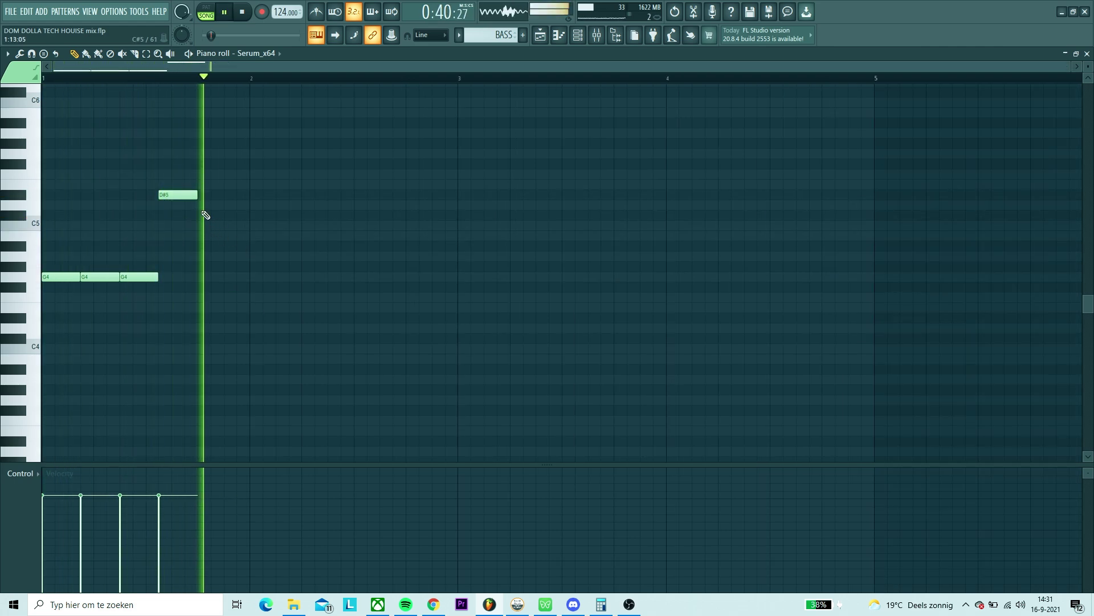
{"action": "left_click_drag", "start_coordinate": [236, 204], "coordinate": [223, 204]}
{"action": "left_click", "coordinate": [228, 205]}
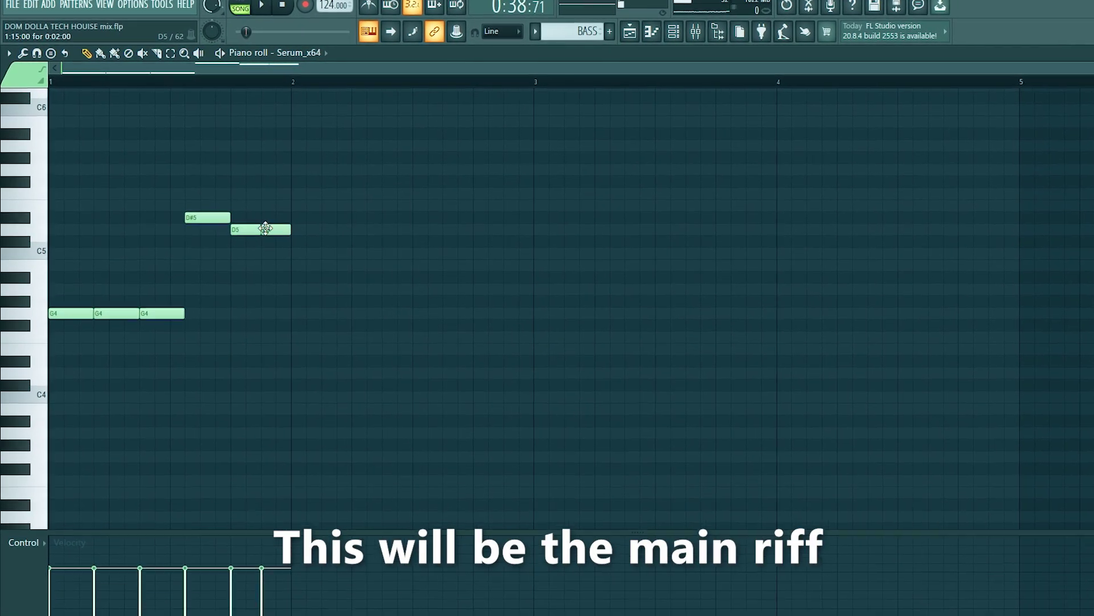
{"action": "left_click", "coordinate": [270, 20]}
{"action": "left_click", "coordinate": [276, 5]}
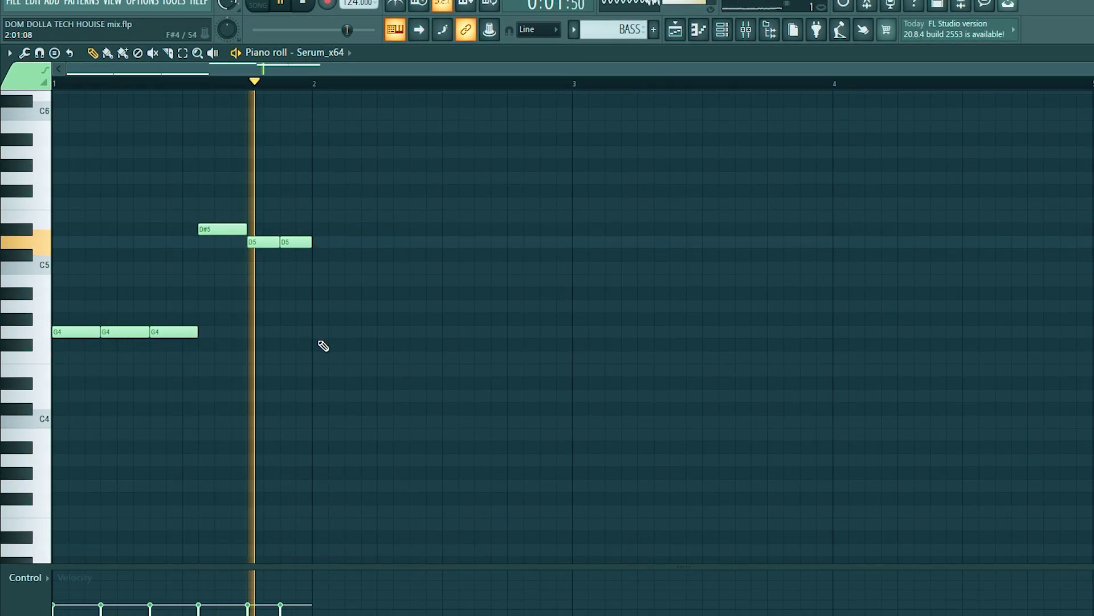
Step: Duplicate the riff into bar 2 and replace the copy's last D5 with two short C5 notes
{"action": "key", "text": "ctrl+b"}
{"action": "left_click", "coordinate": [488, 313]}
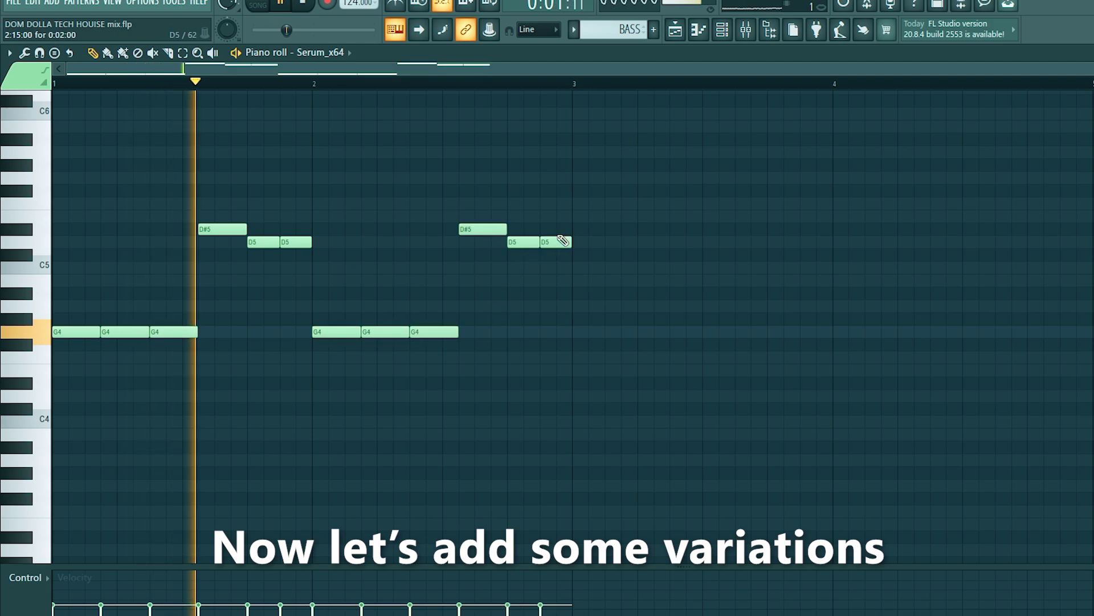
{"action": "left_click_drag", "start_coordinate": [557, 238], "coordinate": [550, 285]}
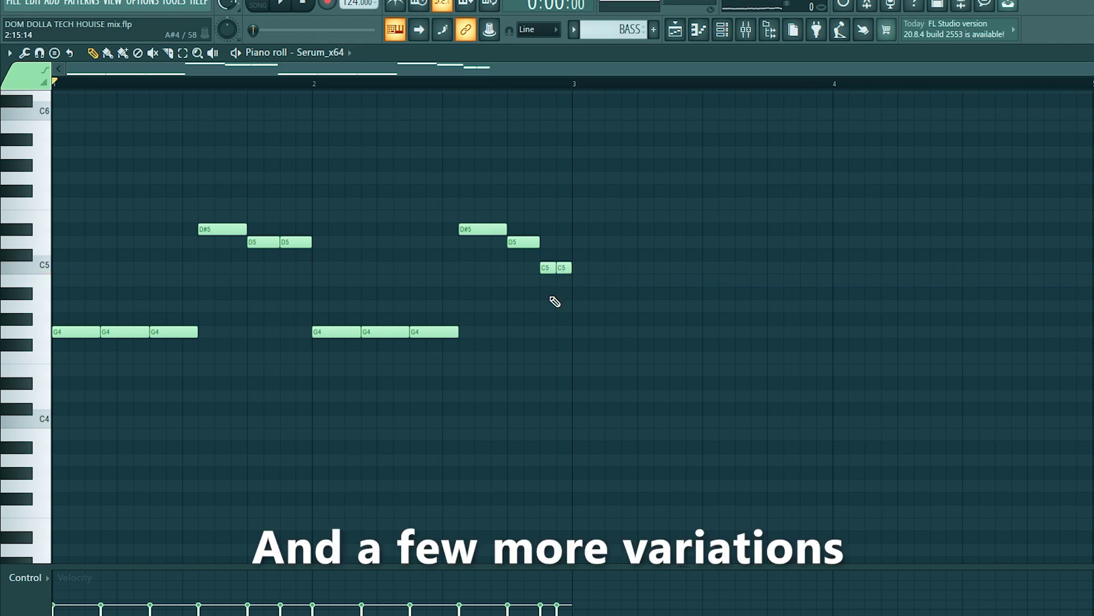
Step: Duplicate the two-bar riff into bars 3 and 4, ending bar 3 on F5 and replacing bar 4's last D5 and C5 notes with A#4
{"action": "key", "text": "ctrl+b"}
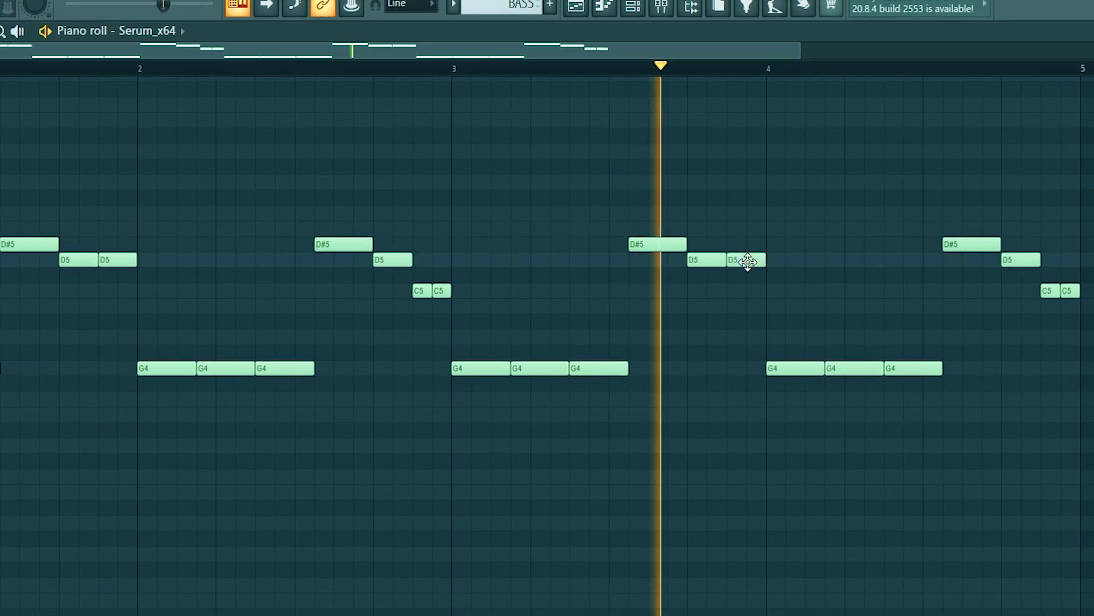
{"action": "left_click_drag", "start_coordinate": [747, 261], "coordinate": [747, 215]}
{"action": "left_click", "coordinate": [1051, 291]}
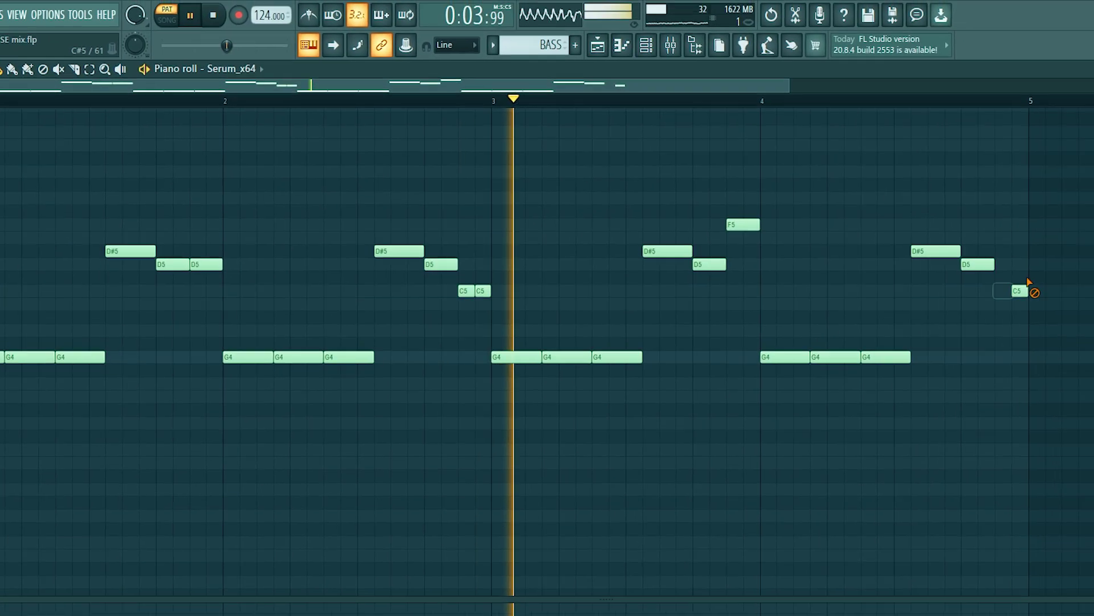
{"action": "right_click", "coordinate": [1020, 291]}
{"action": "right_click", "coordinate": [1003, 290]}
{"action": "left_click_drag", "start_coordinate": [978, 264], "coordinate": [978, 317]}
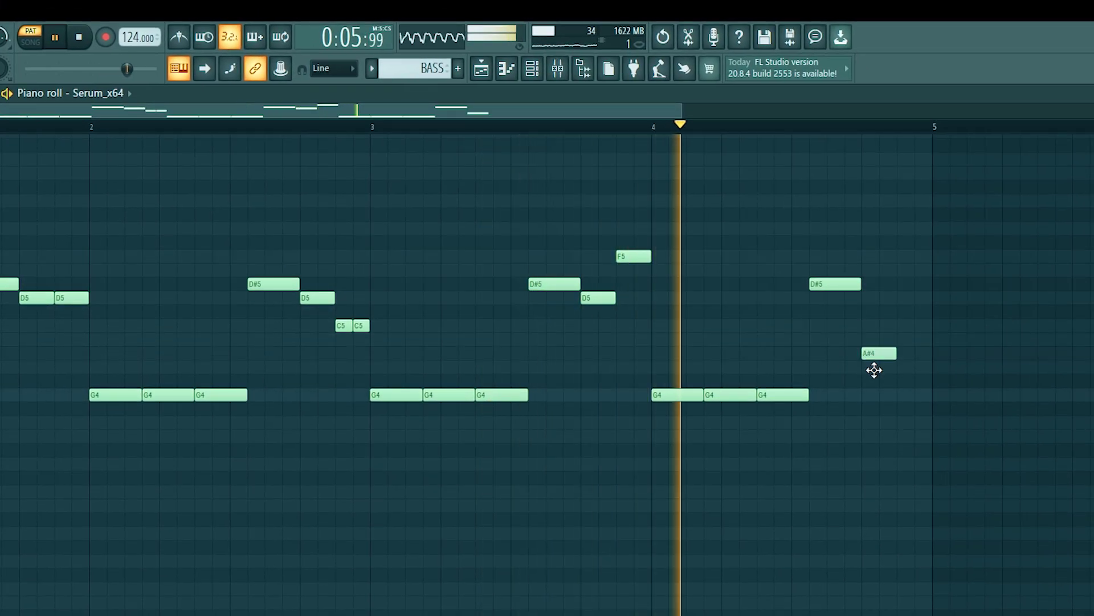
{"action": "left_click_drag", "start_coordinate": [874, 371], "coordinate": [886, 367]}
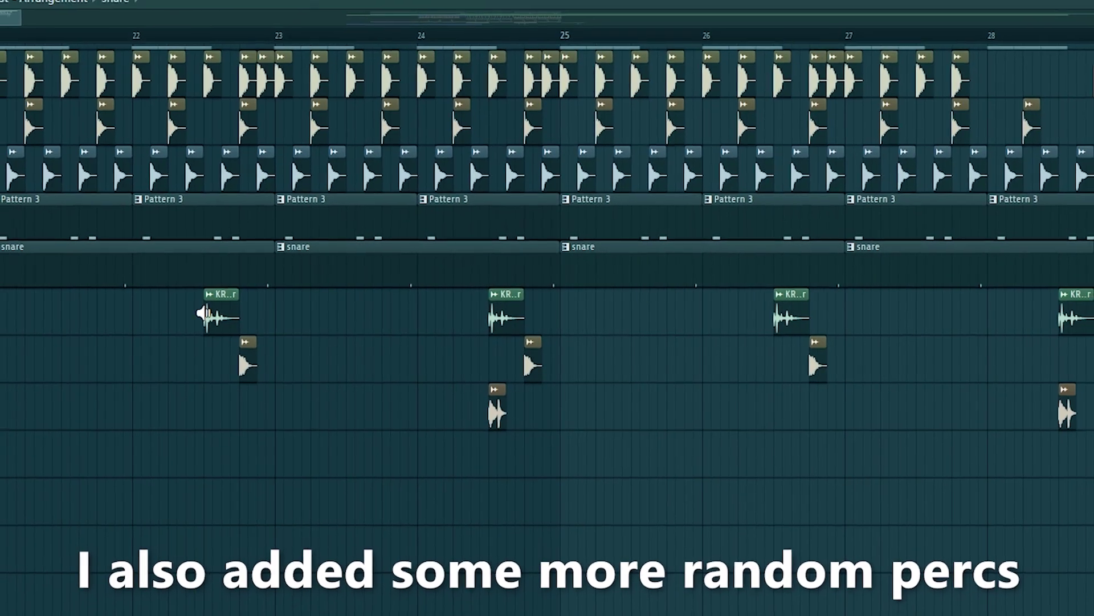
Step: Audition the added percussion clips one by one in the playlist, including the watershaker and Clap 9 hits
{"action": "key", "text": "space"}
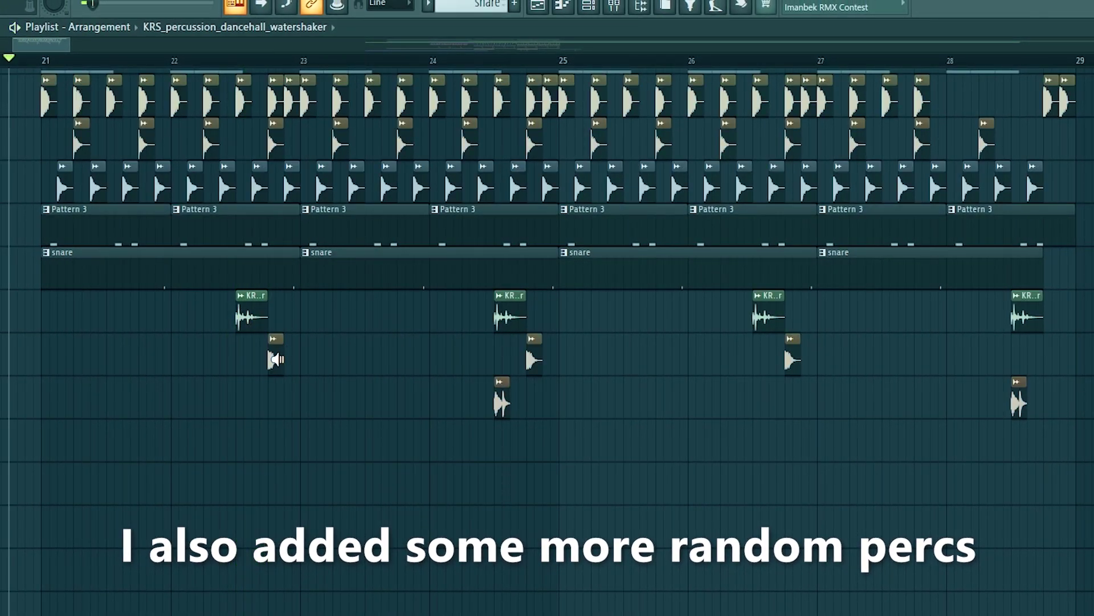
{"action": "left_click", "coordinate": [276, 359]}
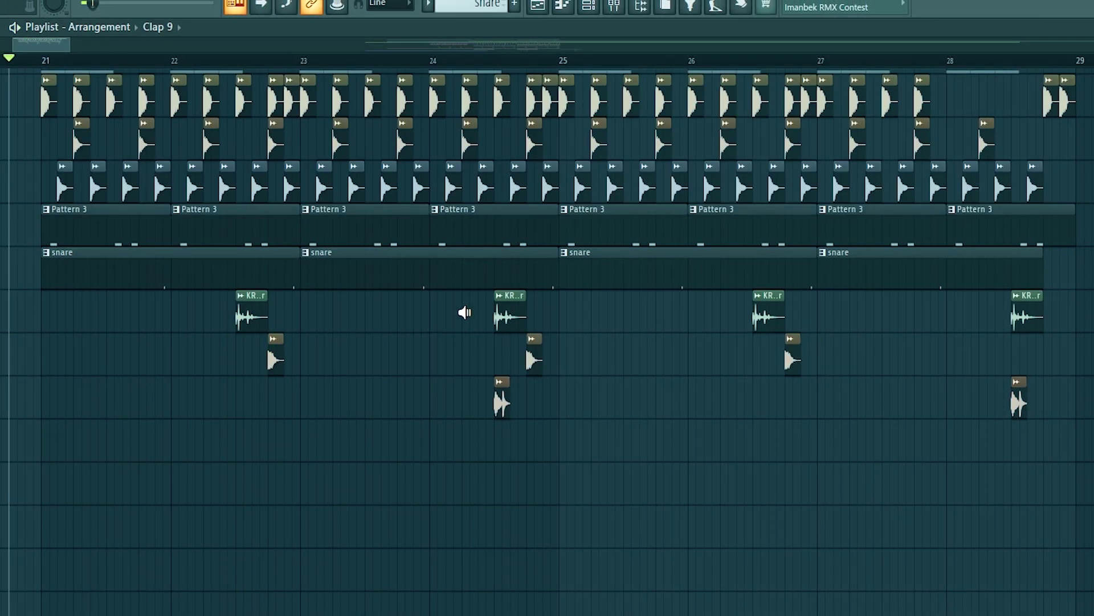
{"action": "left_click", "coordinate": [496, 313]}
{"action": "left_click", "coordinate": [527, 350]}
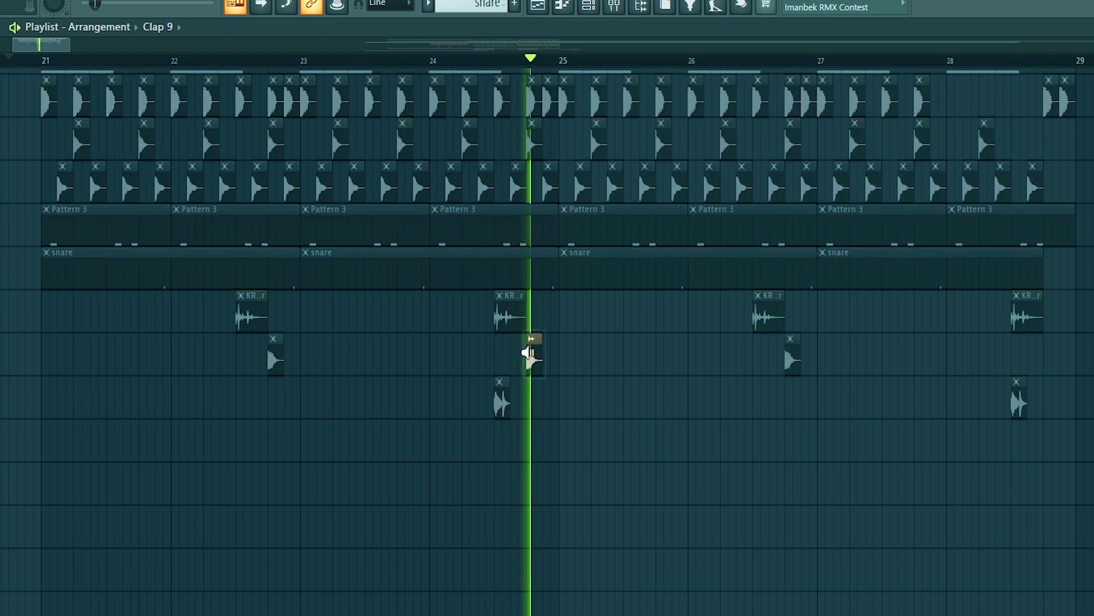
{"action": "left_click", "coordinate": [496, 398]}
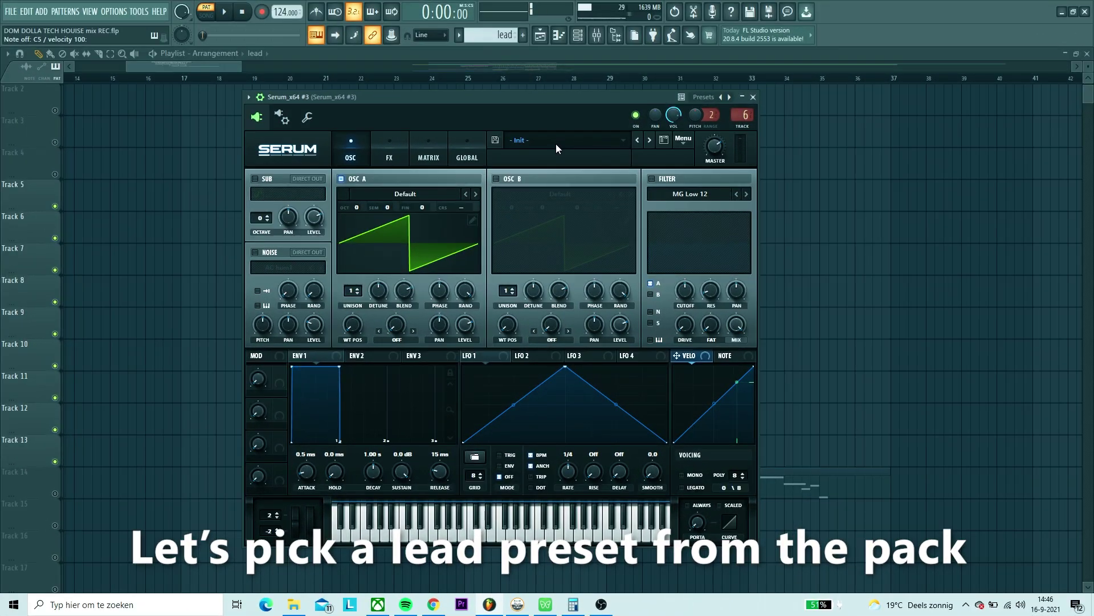
Step: Load a lead preset from the pack into the Serum_x64 #3 instance
{"action": "left_click", "coordinate": [556, 146]}
{"action": "mouse_move", "coordinate": [604, 403]}
{"action": "left_click", "coordinate": [707, 373]}
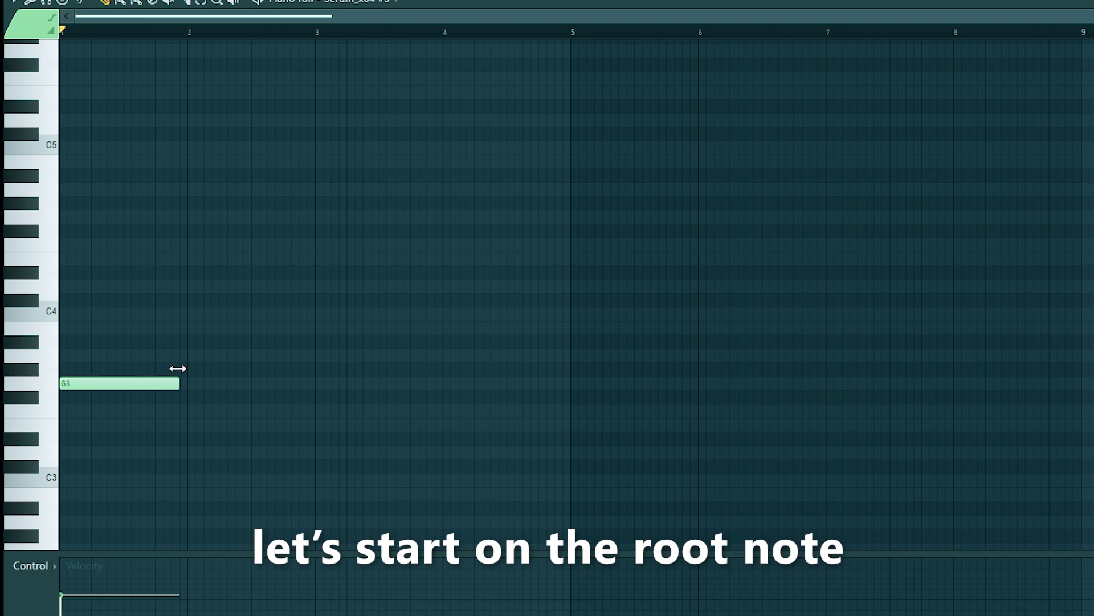
Step: Extend the lead melody from the one-bar G3 root with D#4 and C4 in bar 2 and a short G3 at bar 3
{"action": "key", "text": "space"}
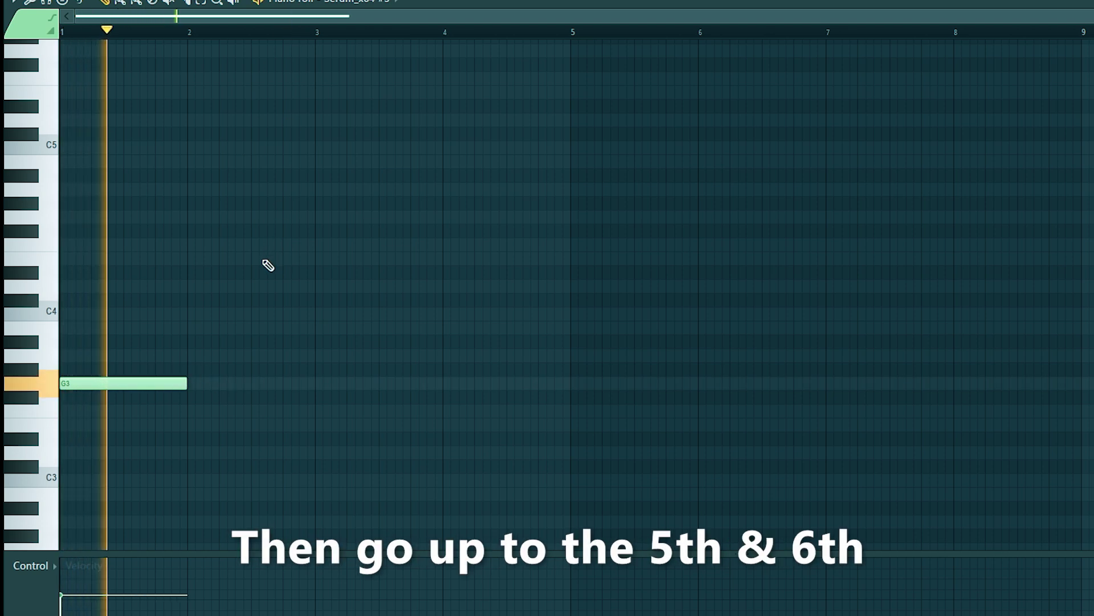
{"action": "key", "text": "space"}
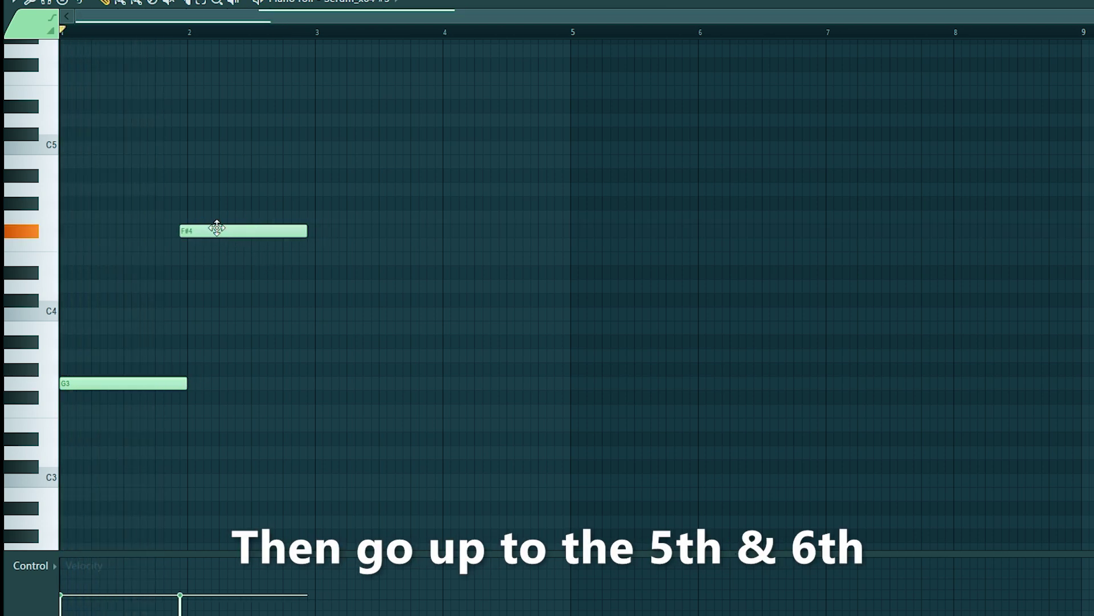
{"action": "left_click_drag", "start_coordinate": [227, 193], "coordinate": [229, 287]}
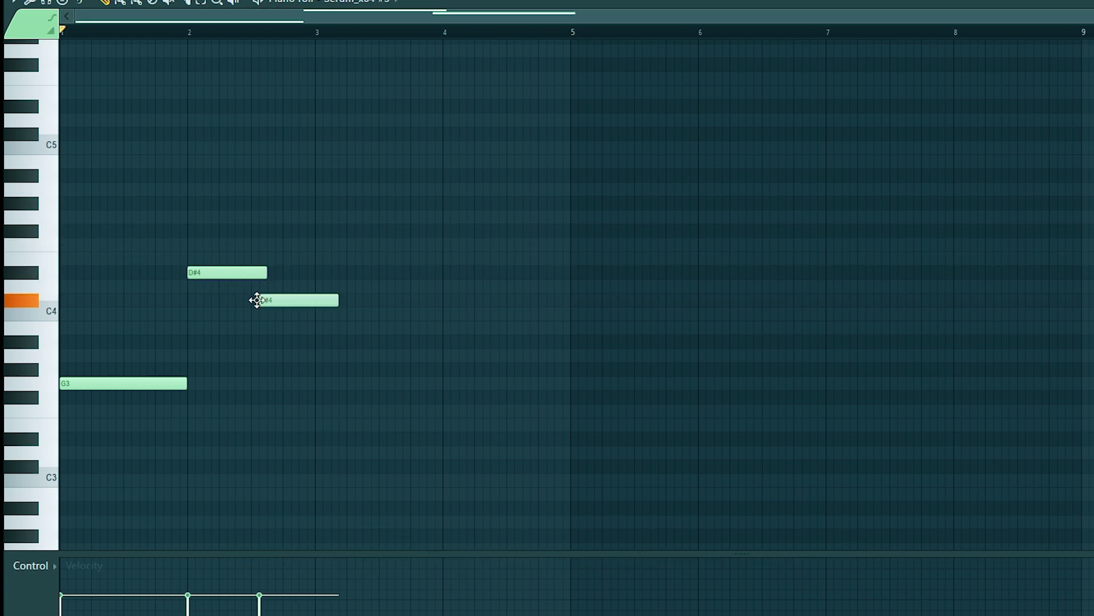
{"action": "left_click_drag", "start_coordinate": [249, 308], "coordinate": [248, 315]}
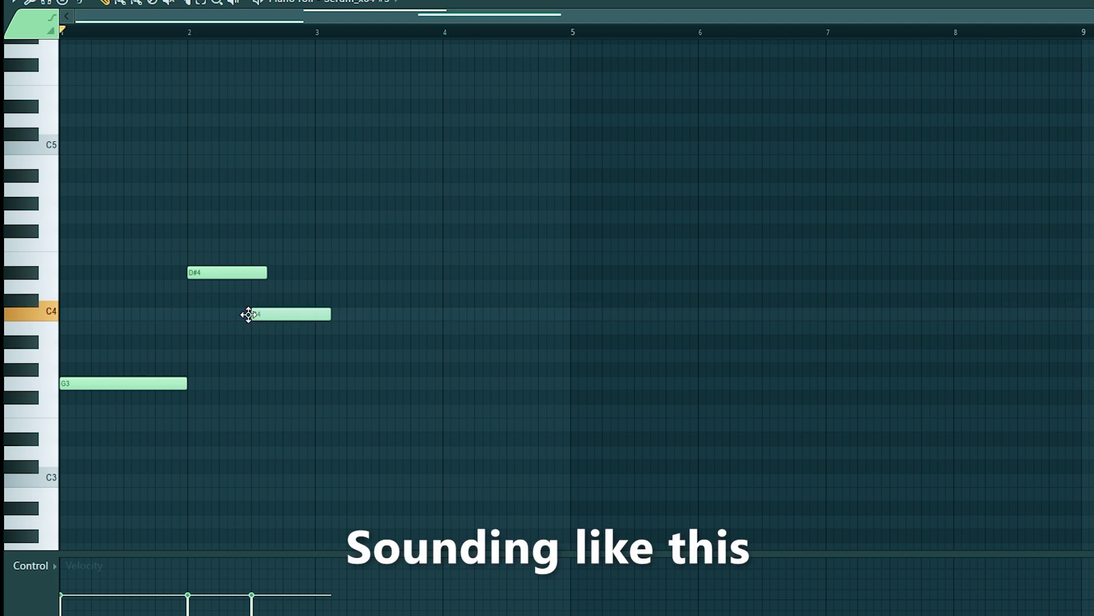
{"action": "key", "text": "space"}
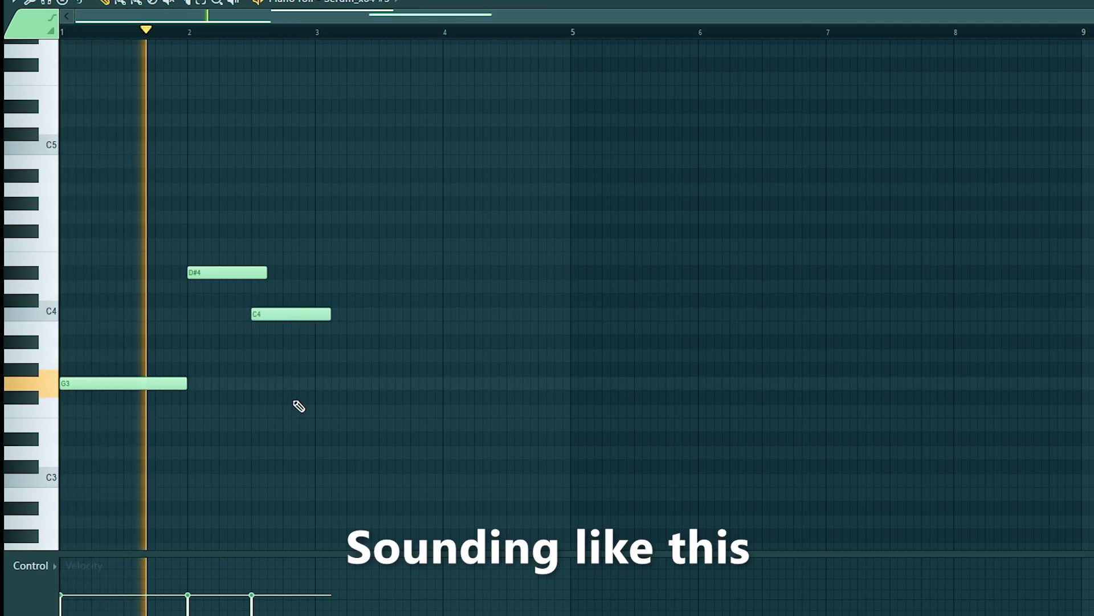
{"action": "left_click", "coordinate": [314, 383]}
{"action": "left_click_drag", "start_coordinate": [391, 383], "coordinate": [346, 383]}
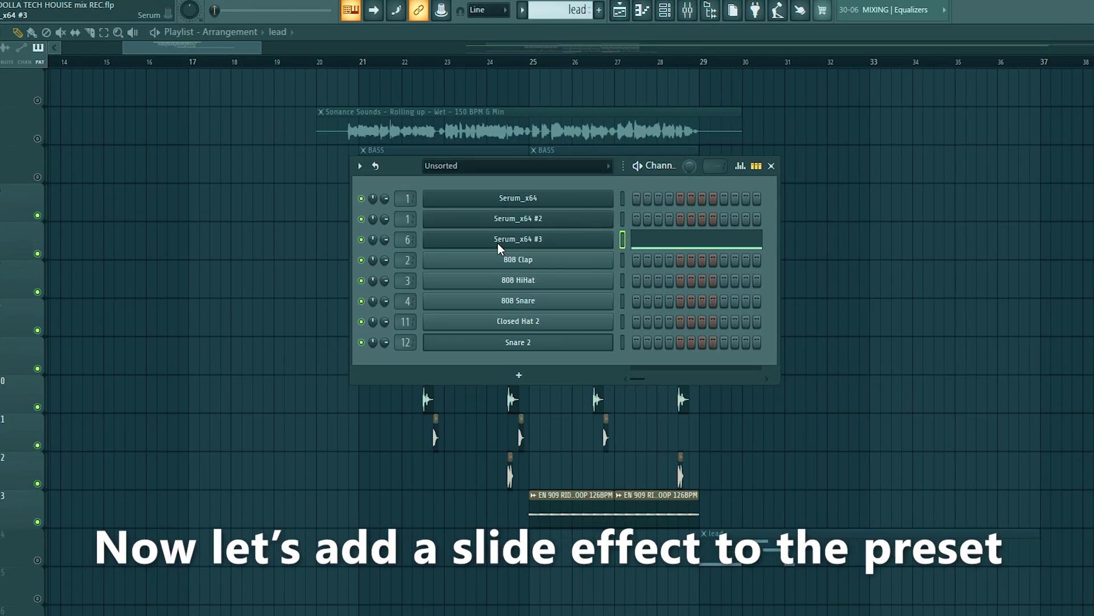
Step: Open the lead's Serum_x64 #3 instance for the slide effect, and duplicate all notes of the lead melody
{"action": "left_click", "coordinate": [498, 242]}
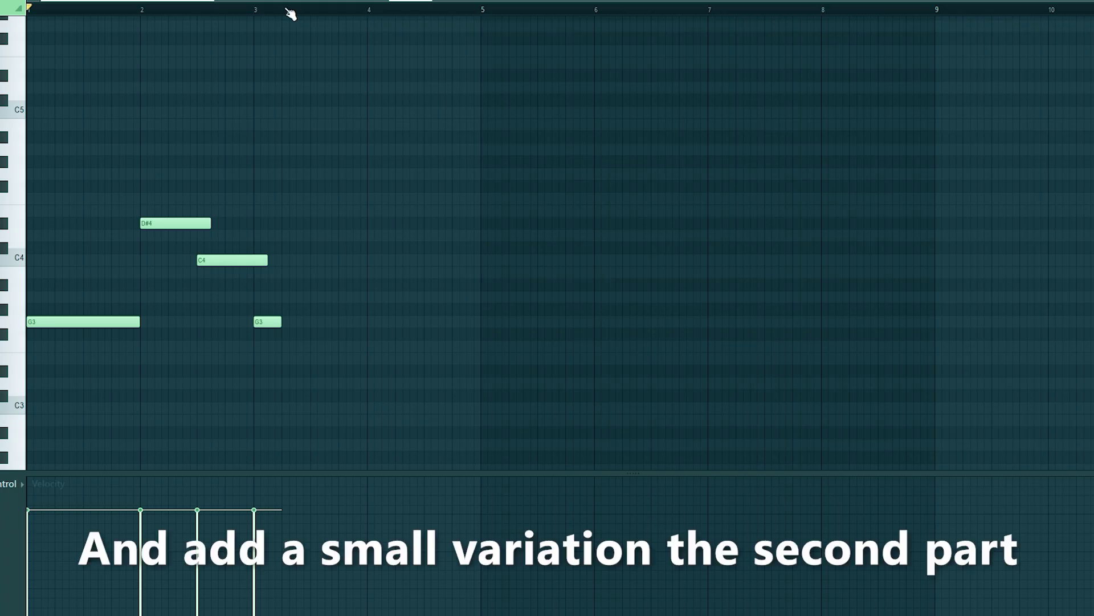
{"action": "key", "text": "ctrl+a"}
{"action": "key", "text": "ctrl+b"}
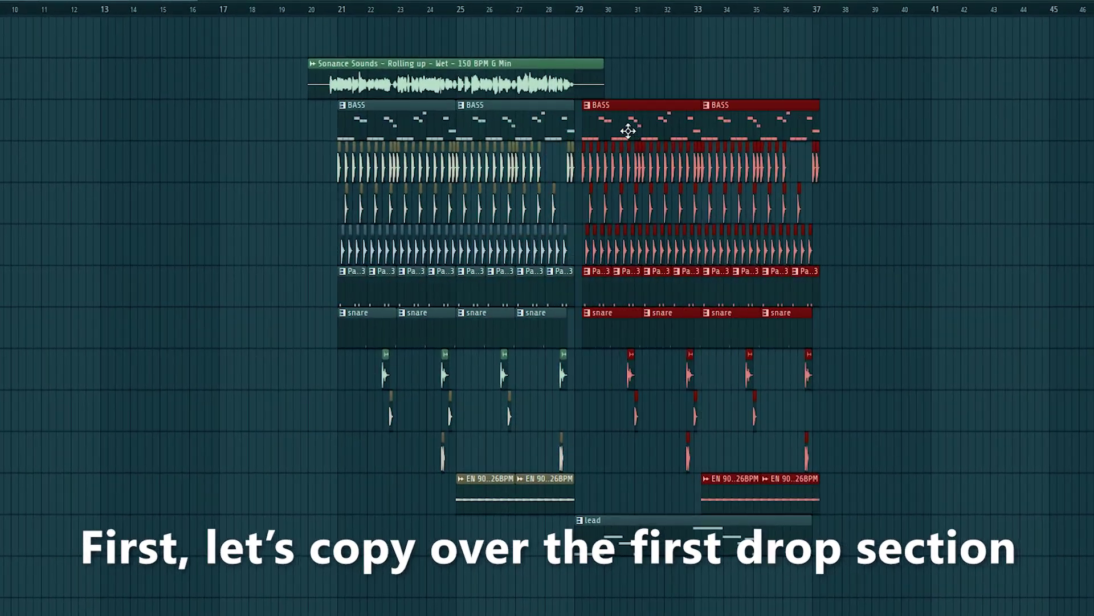
Step: Align the copied drop section to bar 29 and add the EN 909 ride loop from that bar
{"action": "left_click_drag", "start_coordinate": [629, 131], "coordinate": [620, 131]}
{"action": "left_click", "coordinate": [579, 478]}
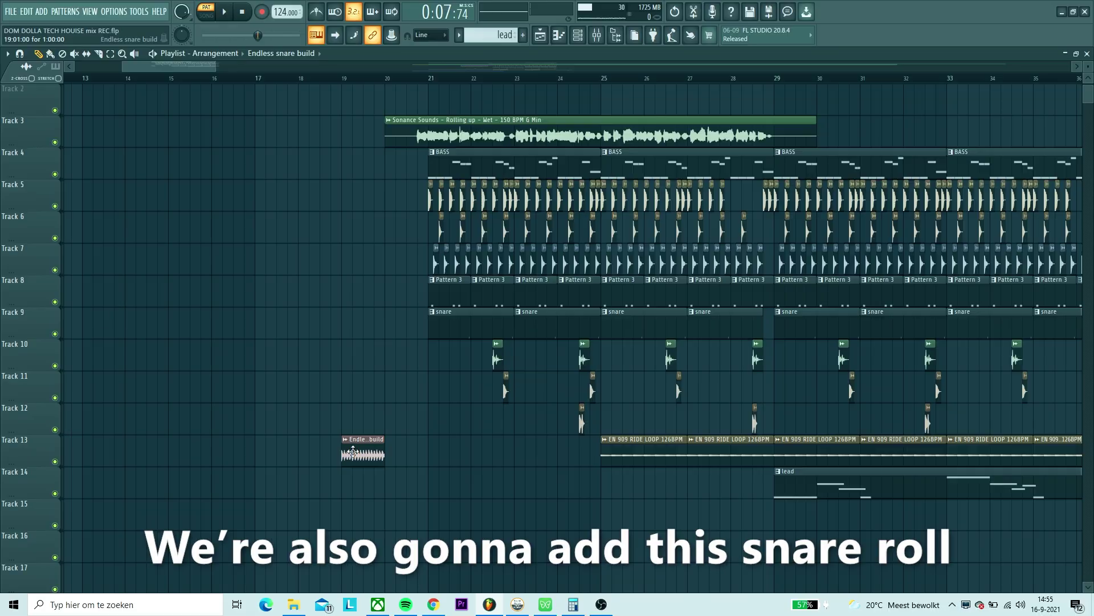
Step: Check the channel settings of the Endless snare build sample and close them
{"action": "double_click", "coordinate": [352, 452]}
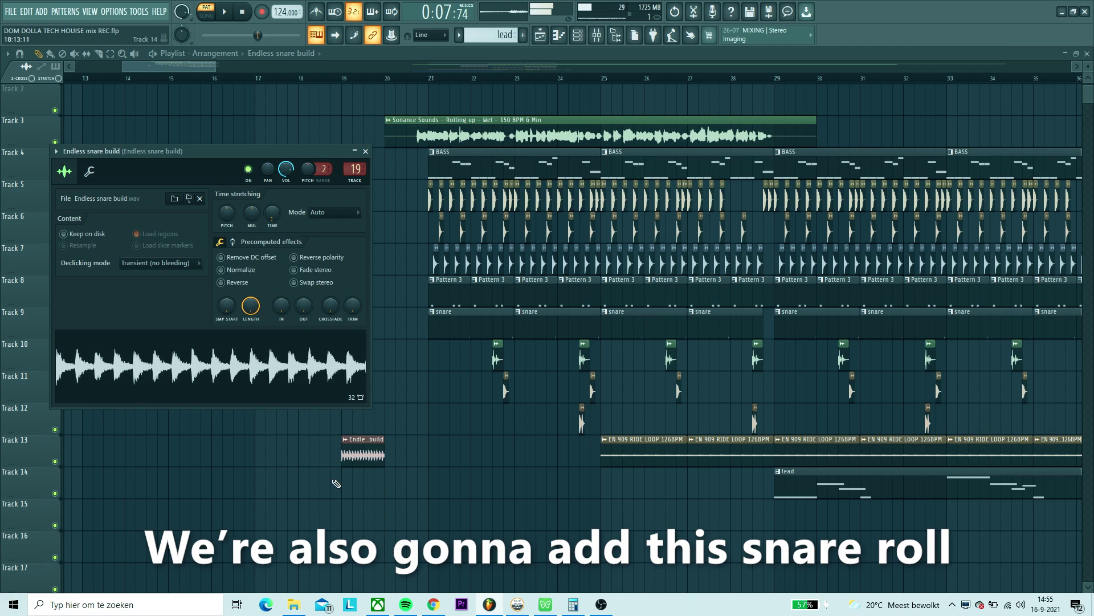
{"action": "key", "text": "Escape"}
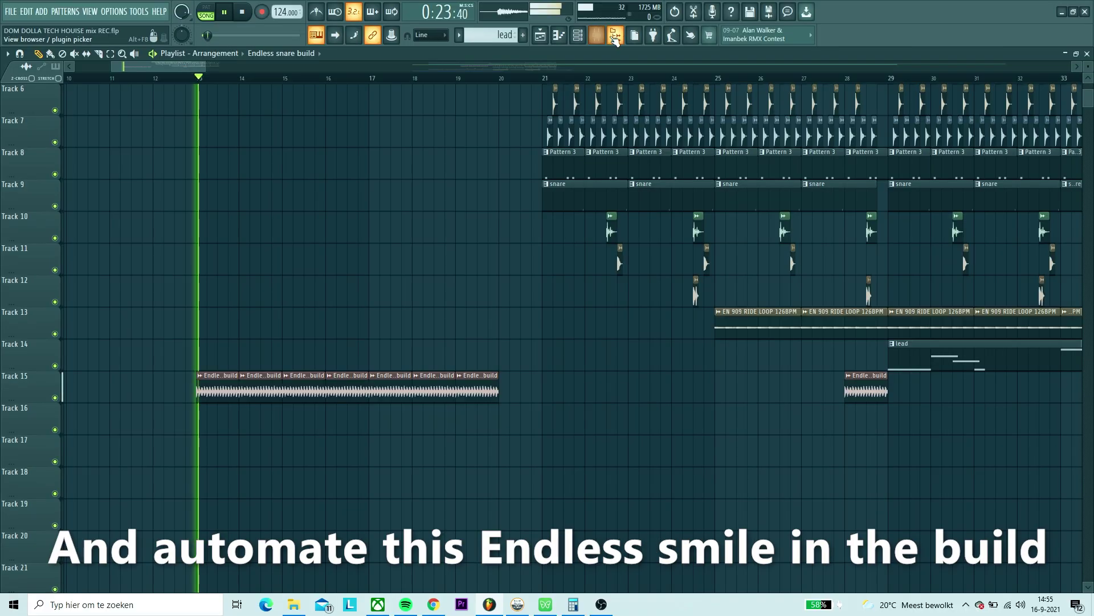
Step: Open the Endless Smile effect on the Endless snare build mixer track and adjust its Intensity for the build automation
{"action": "key", "text": "F9"}
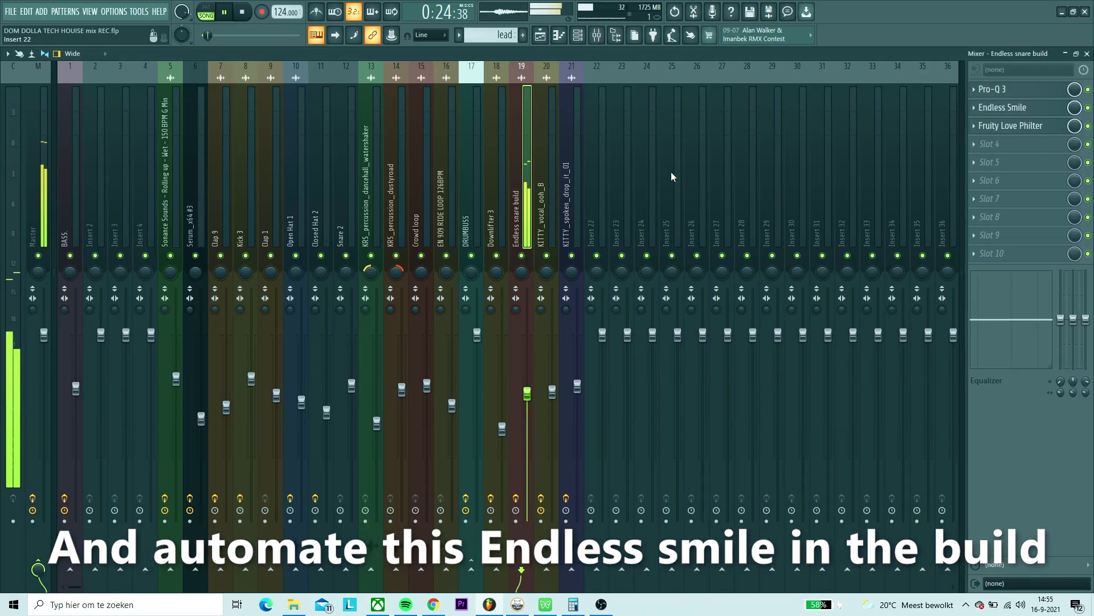
{"action": "left_click", "coordinate": [1031, 108]}
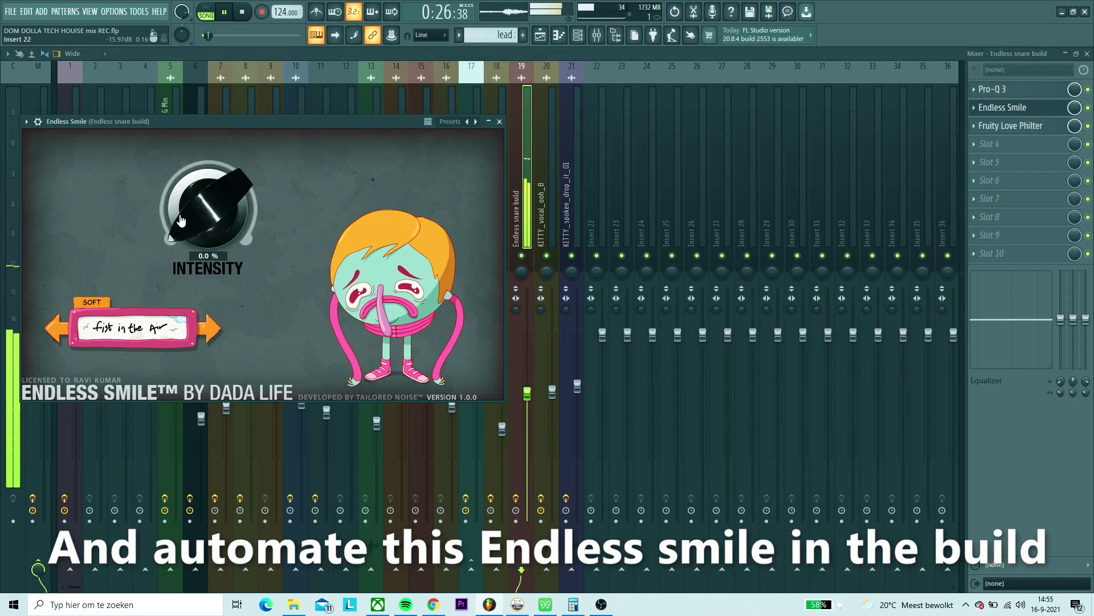
{"action": "left_click_drag", "start_coordinate": [182, 221], "coordinate": [129, 573]}
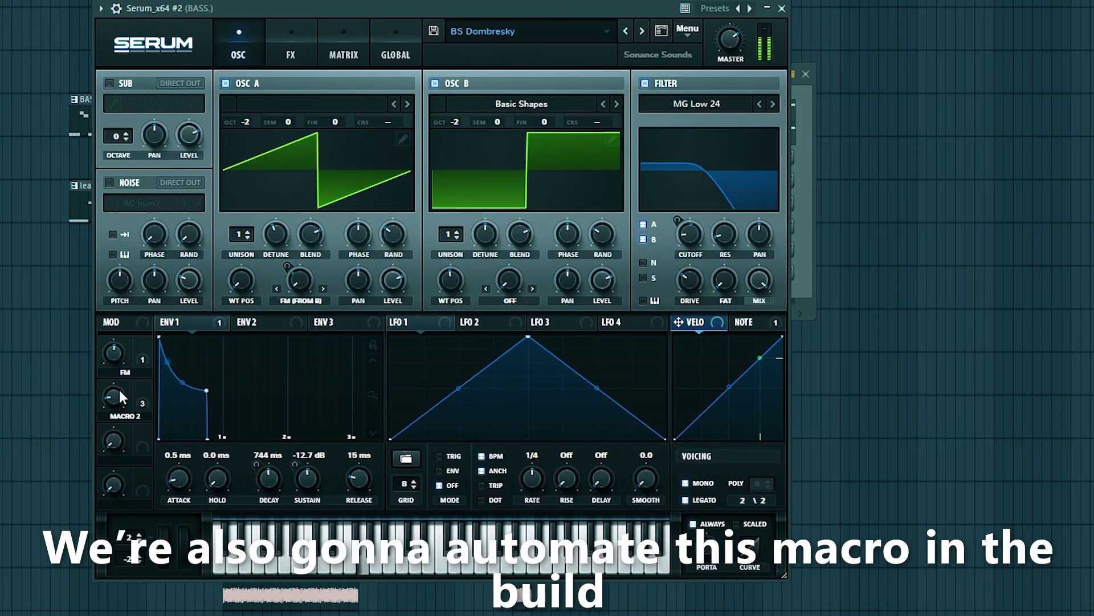
Step: Raise Macro 2 in the BASS channel's Serum_x64 #2 instance for the build automation
{"action": "left_click_drag", "start_coordinate": [119, 391], "coordinate": [118, 277]}
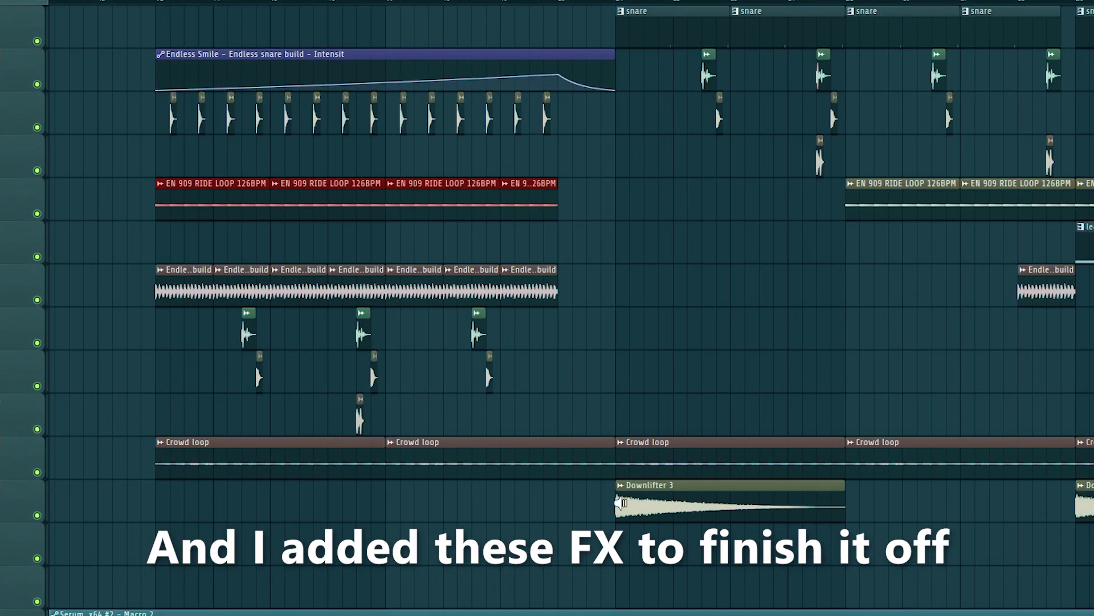
Step: Audition the added FX in the playlist, from the Downlifter 3 clip to the short vocal shots in the second drop half
{"action": "left_click", "coordinate": [620, 503]}
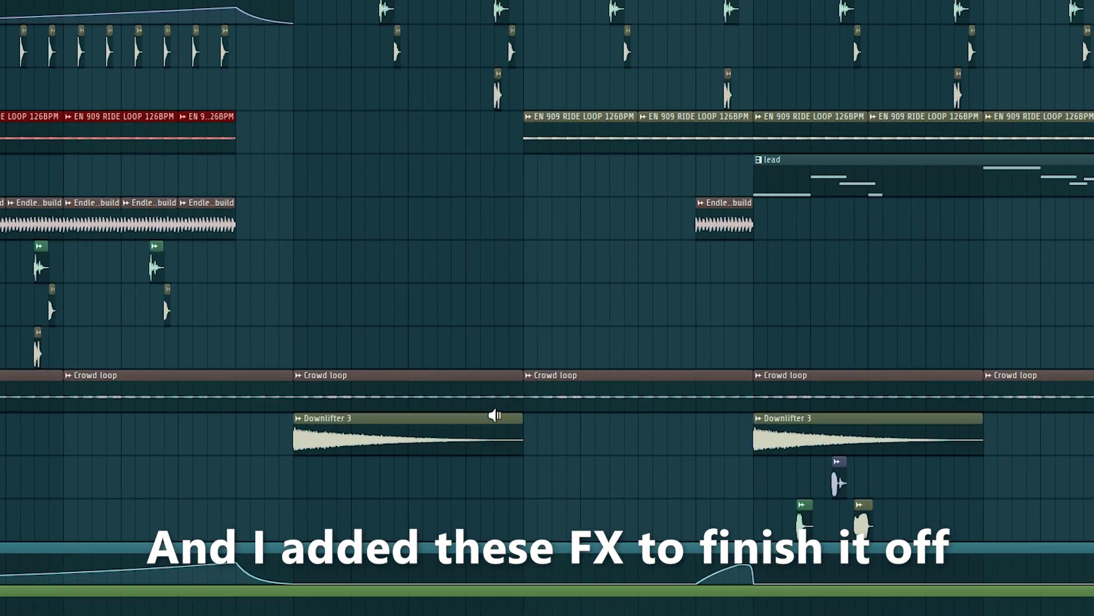
{"action": "left_click", "coordinate": [910, 543]}
{"action": "left_click", "coordinate": [815, 487]}
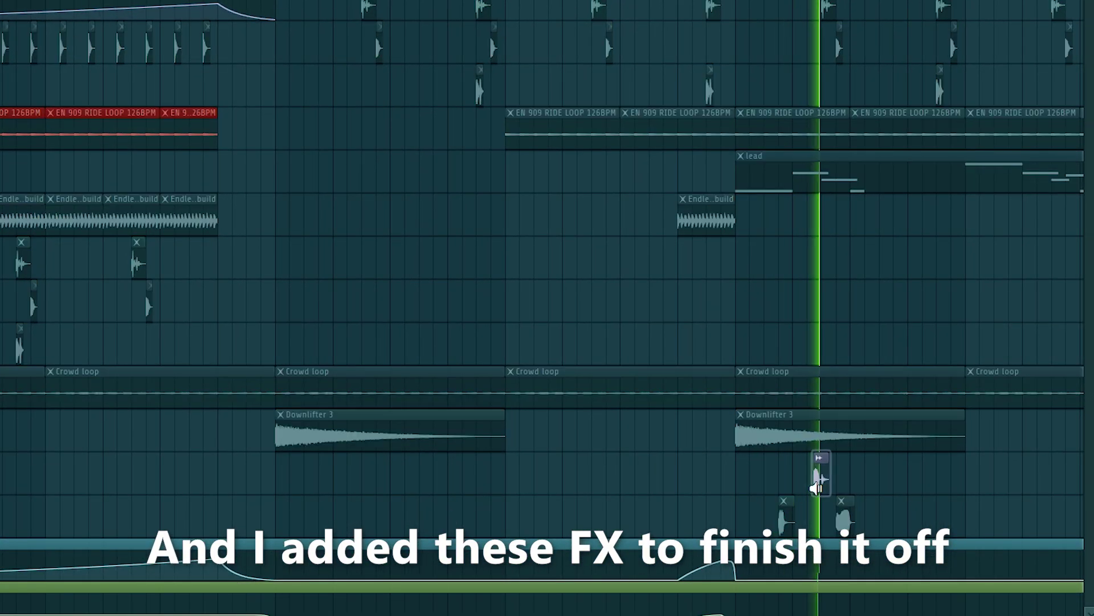
{"action": "left_click", "coordinate": [842, 512]}
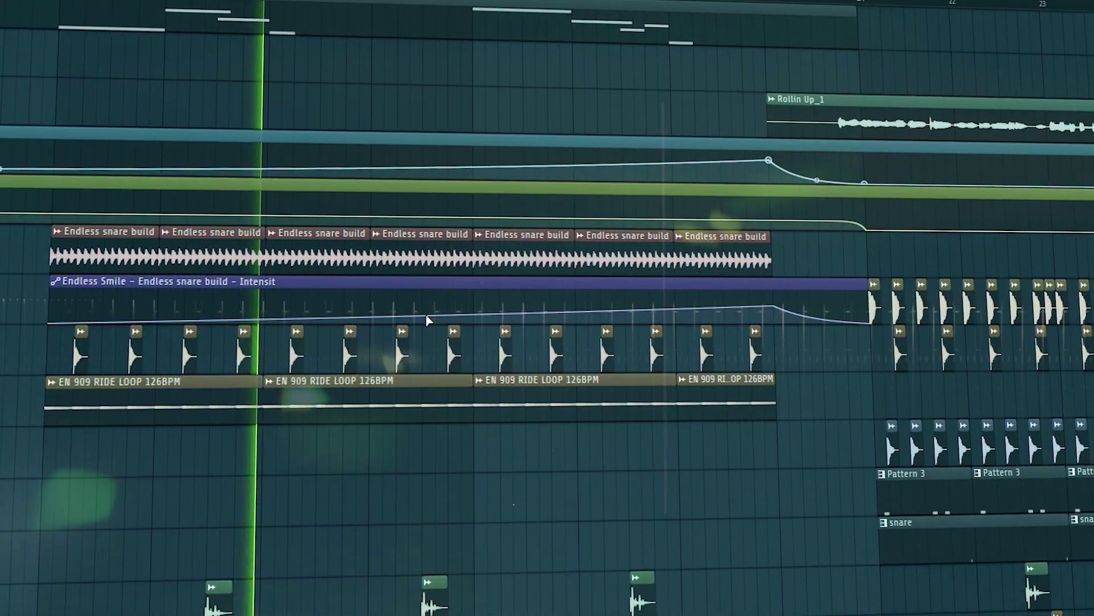
Step: Review the arrangement during playback, from the automated snare build through the Rollin Up_1 vocal to the end of the drop
{"action": "scroll", "coordinate": [428, 319], "scroll_direction": "down", "scroll_amount": 10}
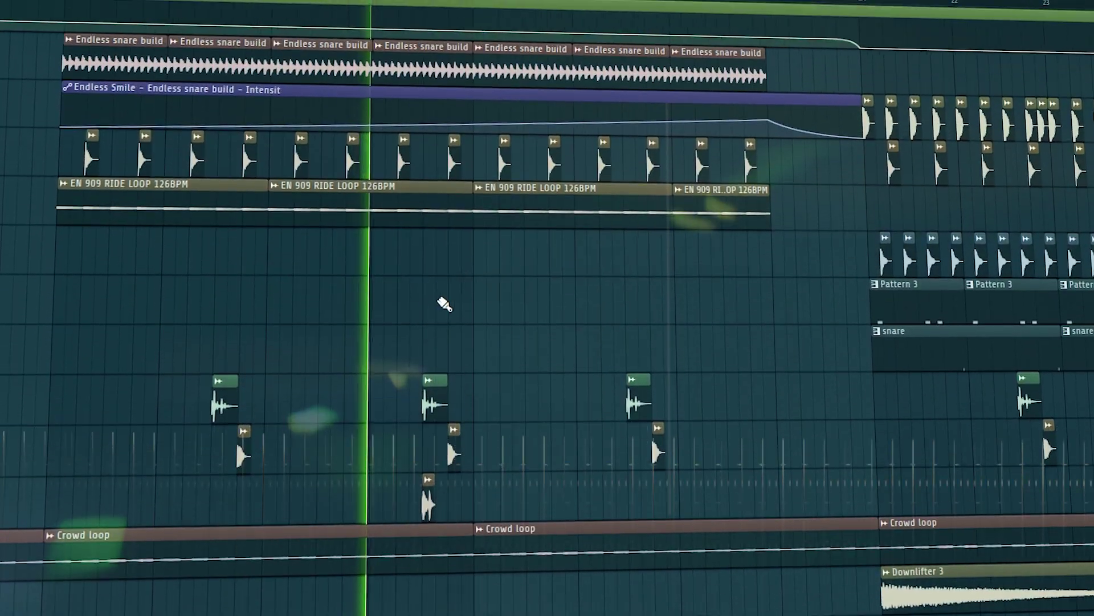
{"action": "scroll", "coordinate": [445, 305], "scroll_direction": "up", "scroll_amount": 5}
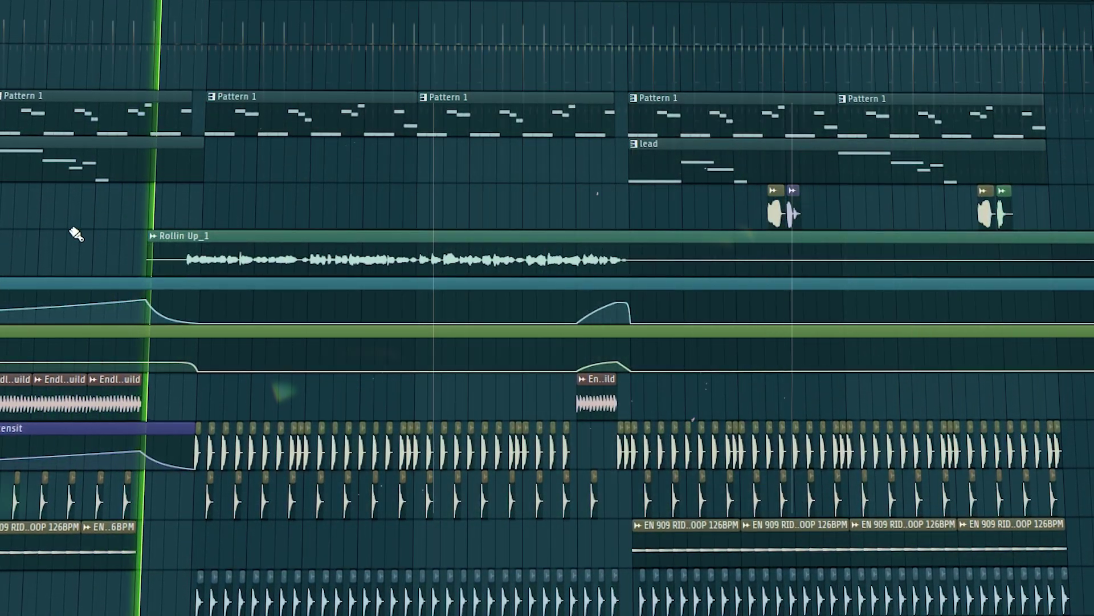
{"action": "scroll", "coordinate": [158, 224], "scroll_direction": "up", "scroll_amount": 4}
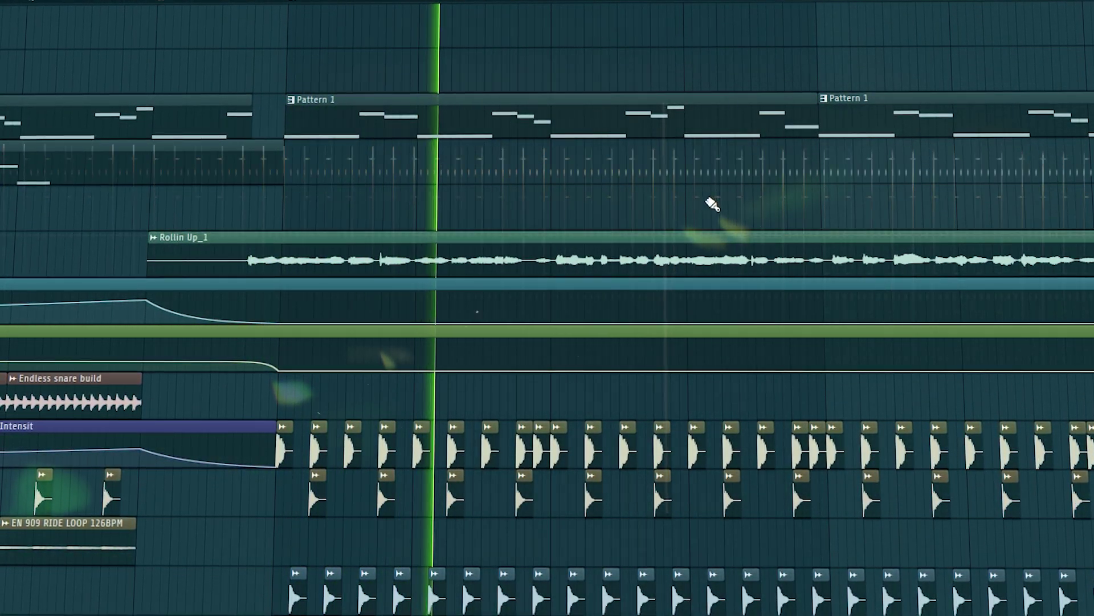
{"action": "scroll", "coordinate": [713, 204], "scroll_direction": "down", "scroll_amount": 10}
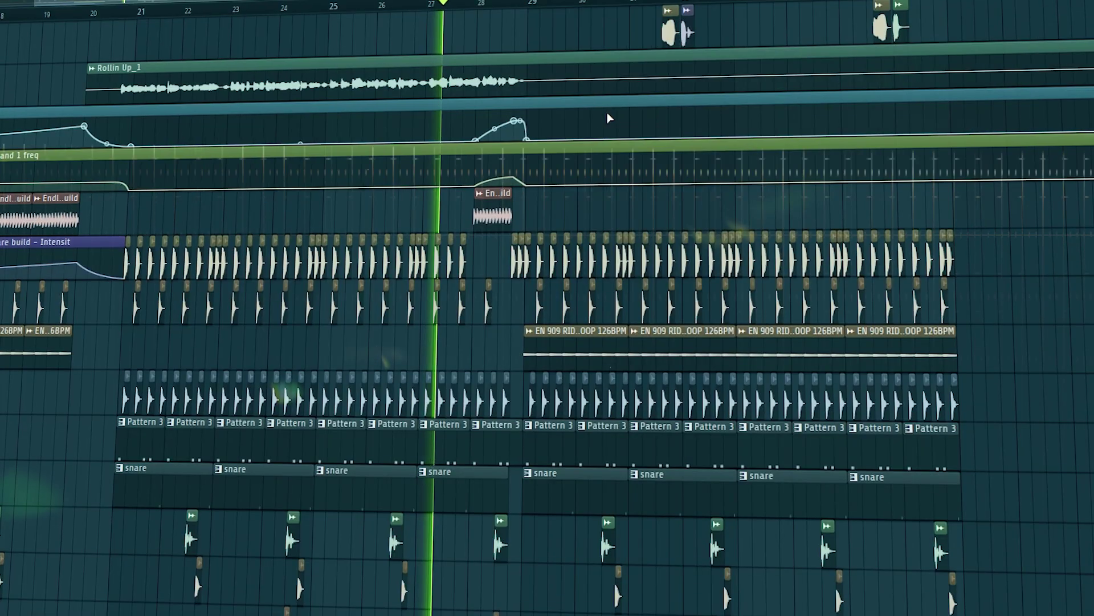
{"action": "scroll", "coordinate": [609, 118], "scroll_direction": "up", "scroll_amount": 5}
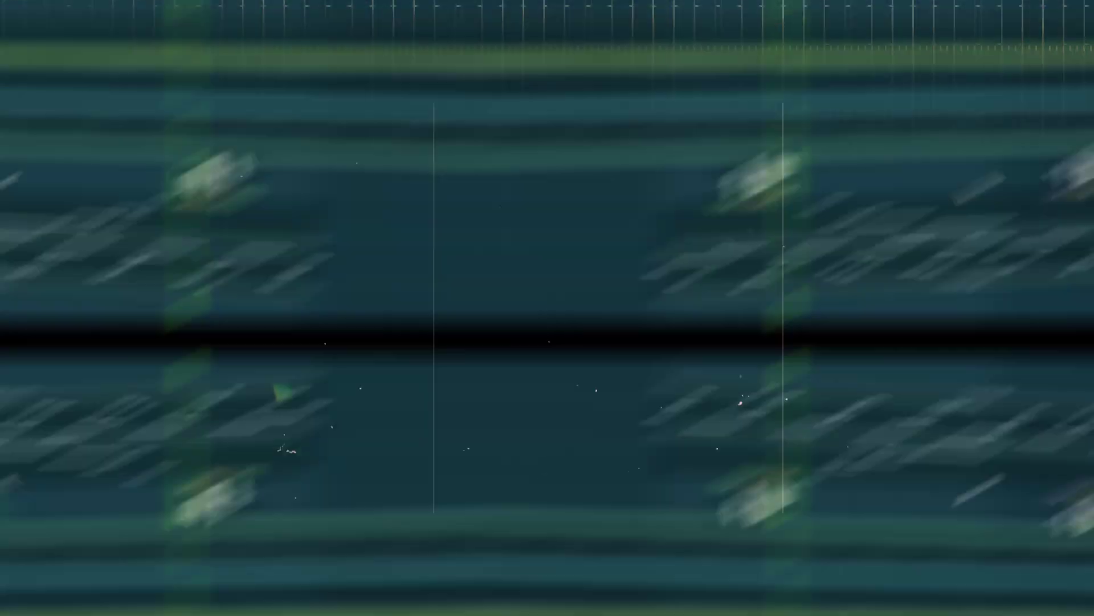
{"action": "scroll", "coordinate": [596, 147], "scroll_direction": "up", "scroll_amount": 3}
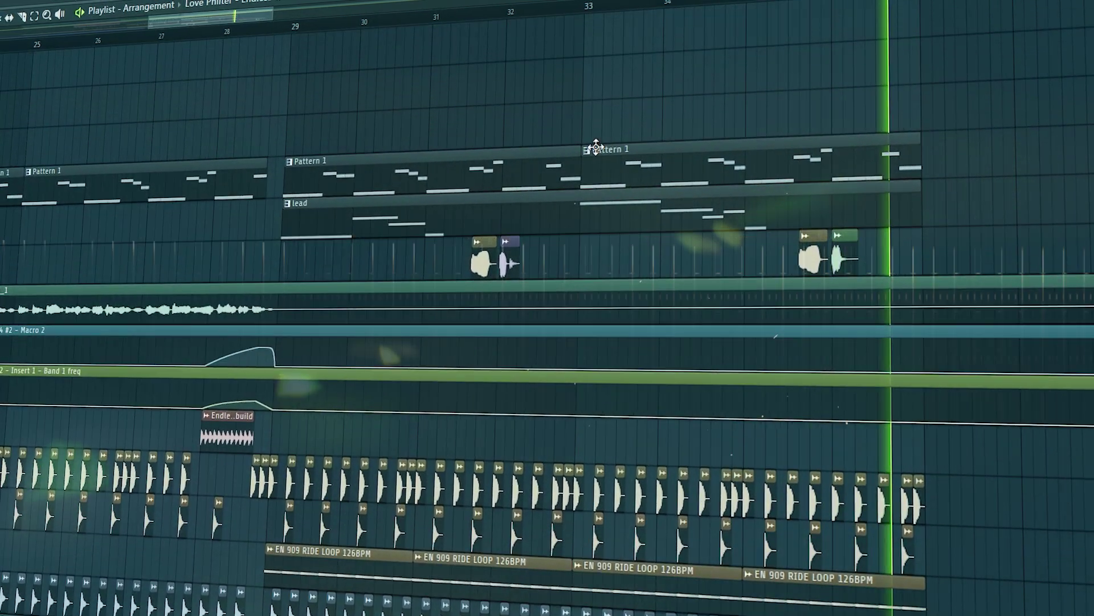